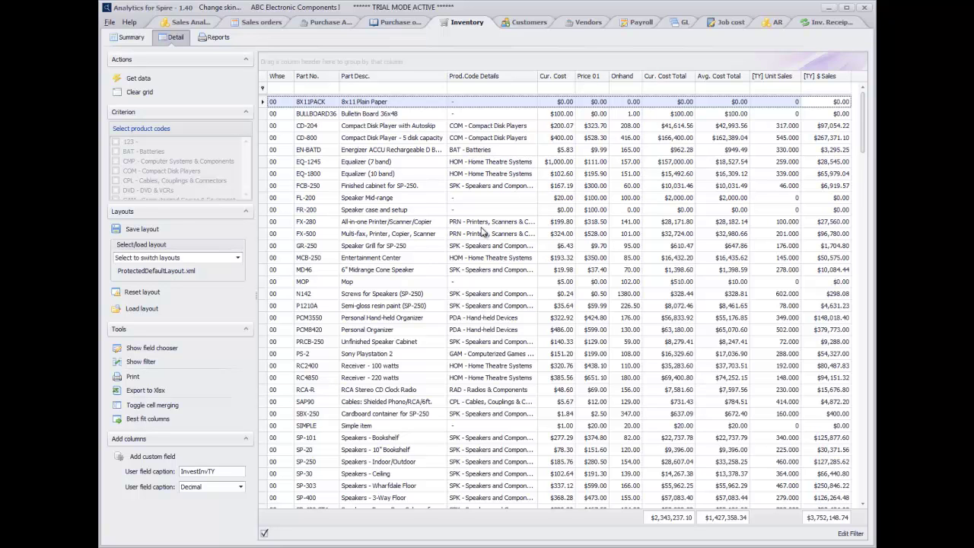
Filter the inventory grid to warehouse 00 and load the InvestedInventory.xml layout
click(290, 75)
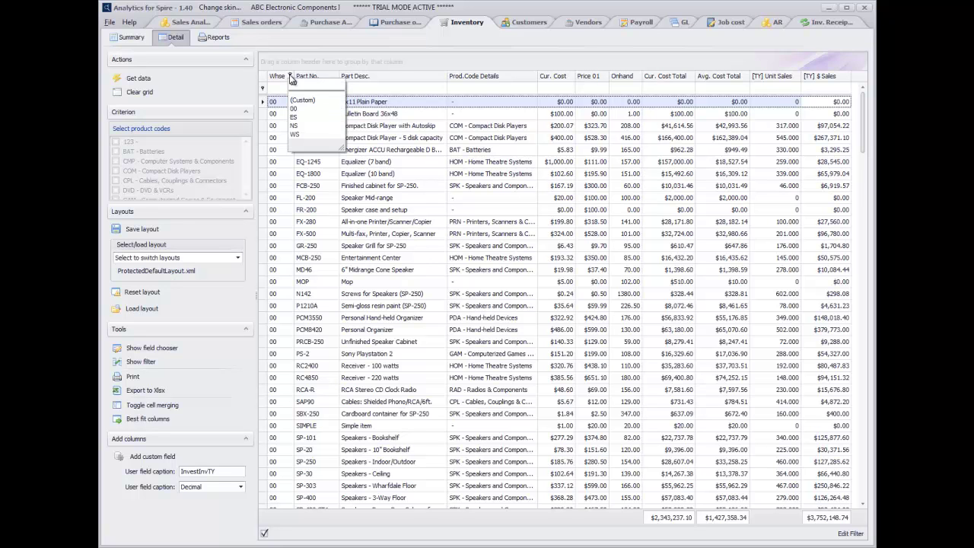
click(295, 110)
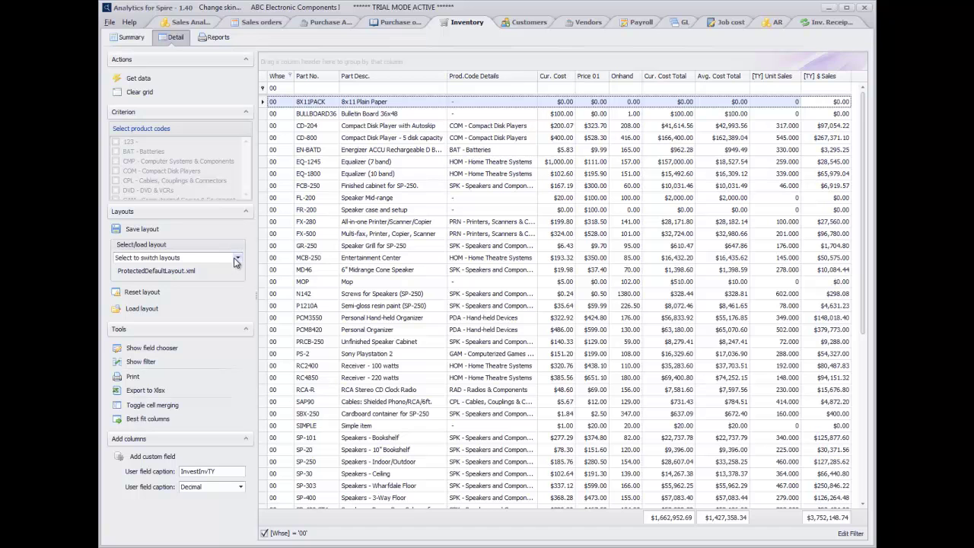
click(236, 261)
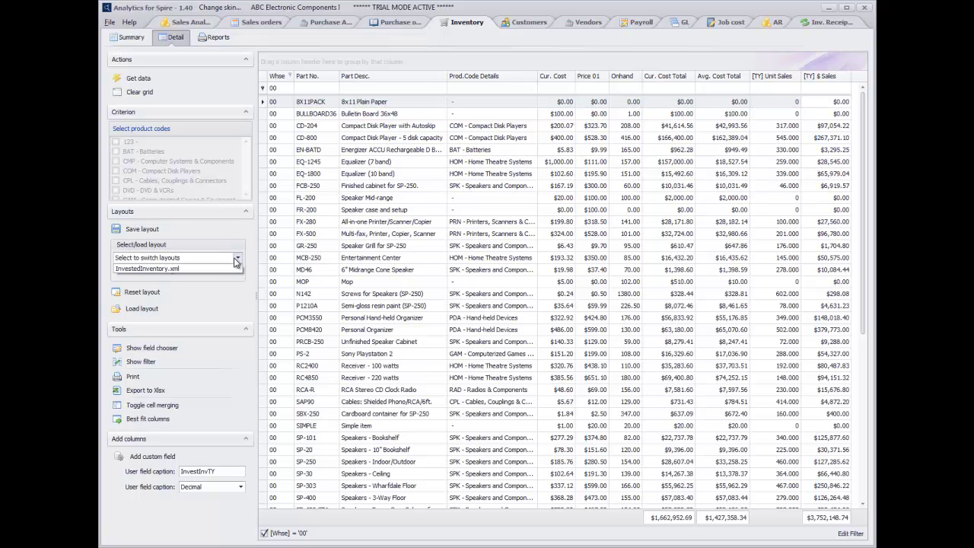
click(192, 270)
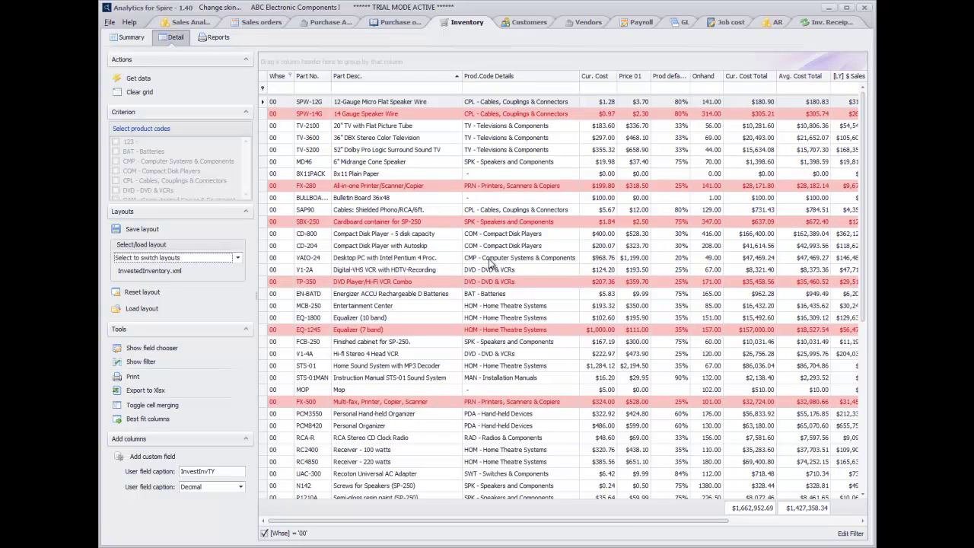
Remove the Prod.Code Details and Price 01 columns from the grid and narrow the InvestInventory column
click(496, 105)
drag(493, 257, 505, 195)
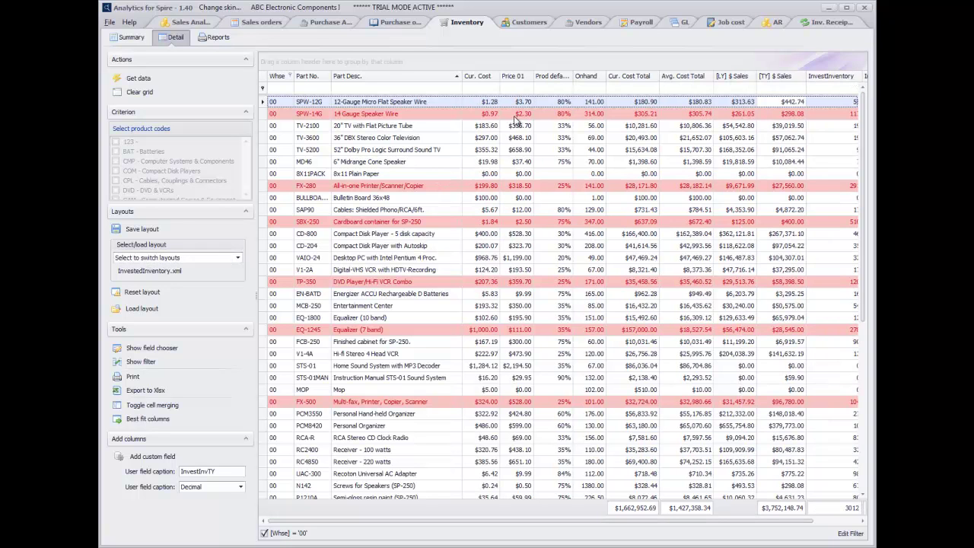
drag(514, 77, 515, 194)
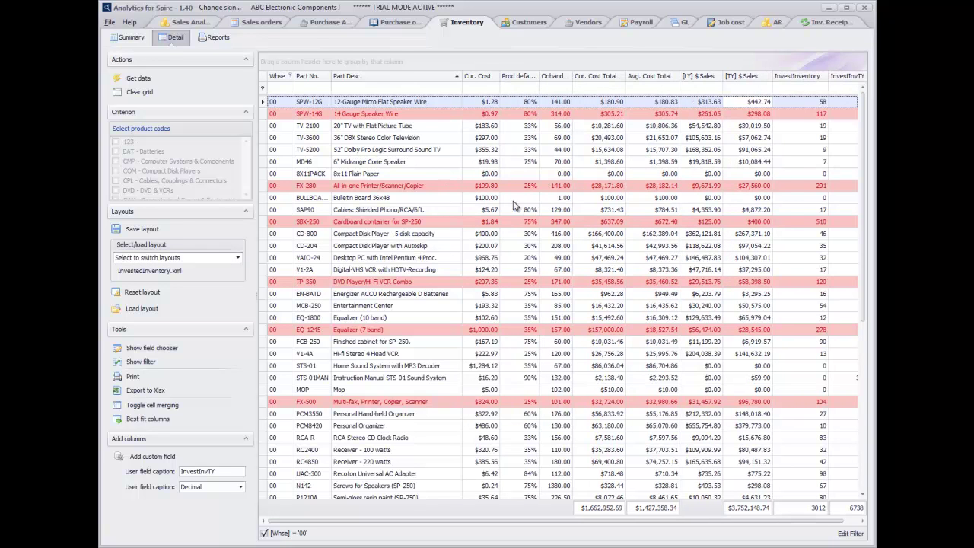
drag(828, 76, 807, 76)
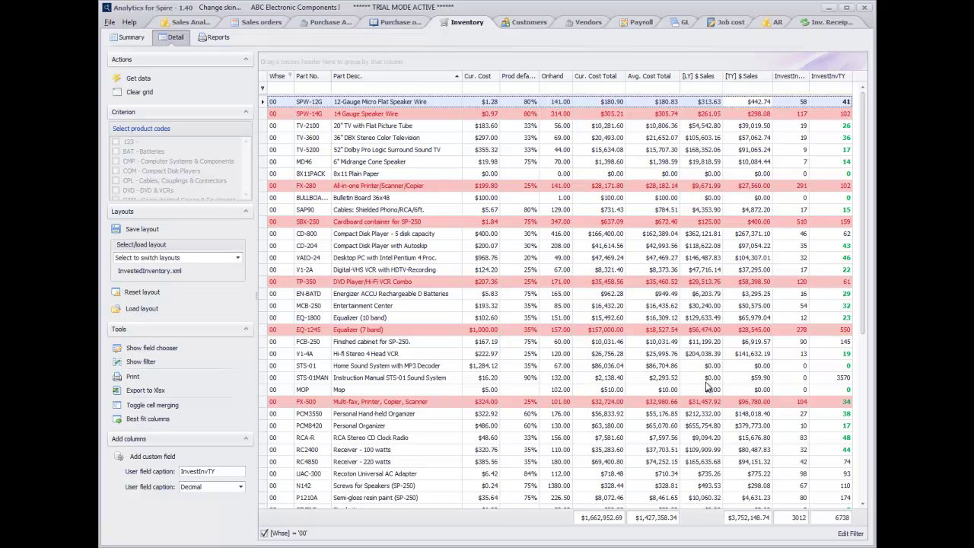
Look through the highlighted inventory rows and review the expression behind the InvestInventory column
scroll(475, 285, down, 7)
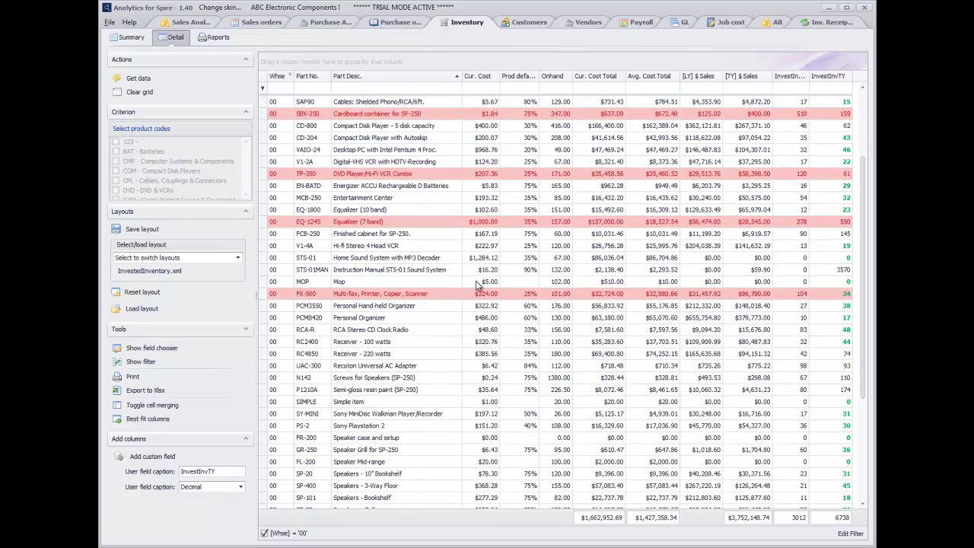
scroll(524, 308, up, 7)
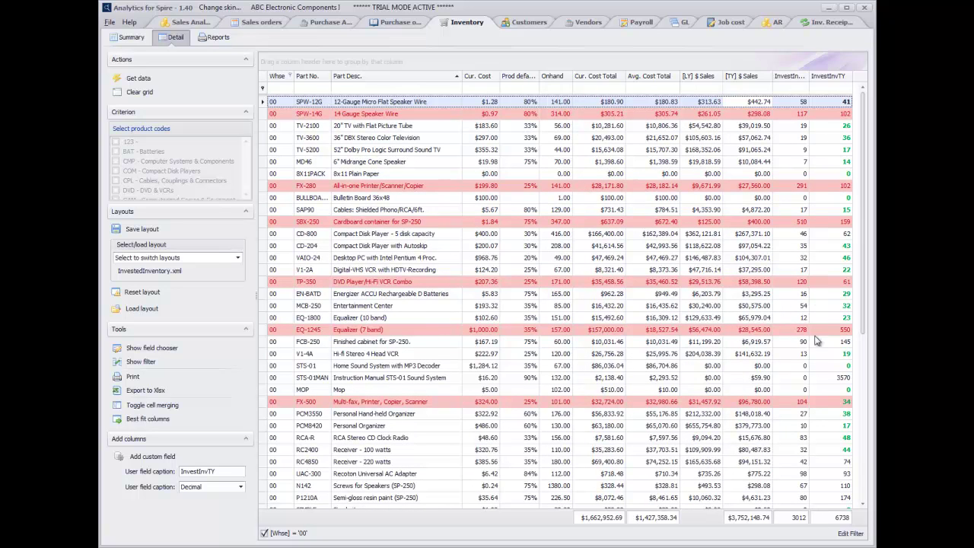
scroll(799, 434, down, 3)
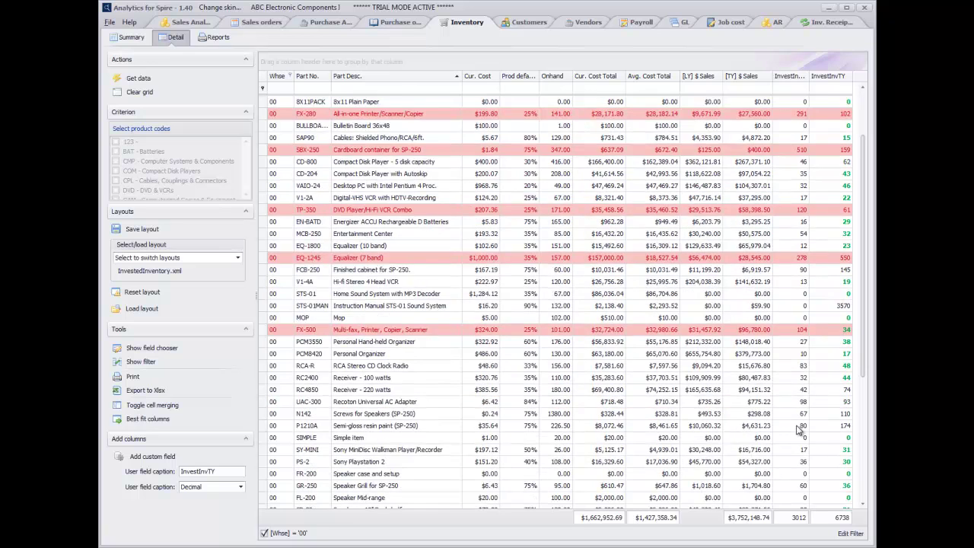
scroll(734, 327, up, 3)
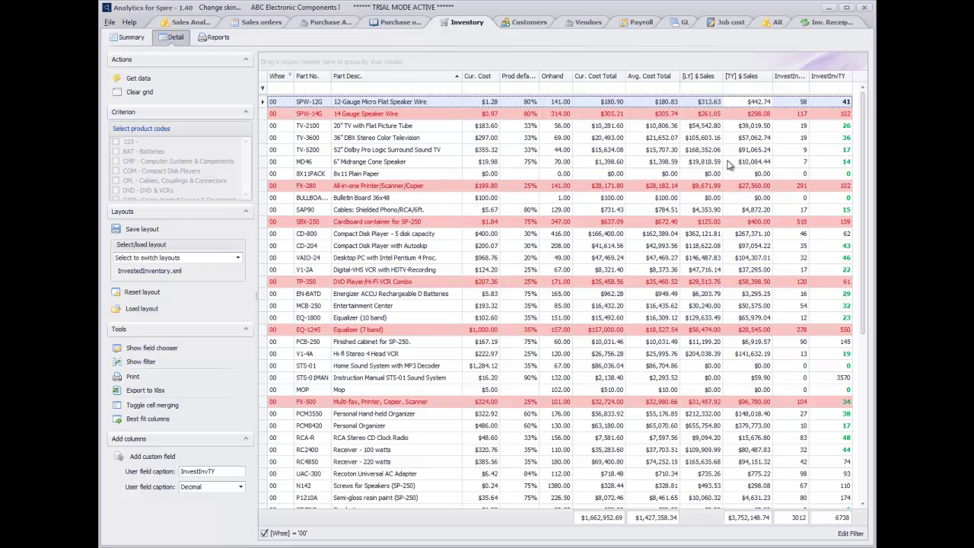
right_click(791, 79)
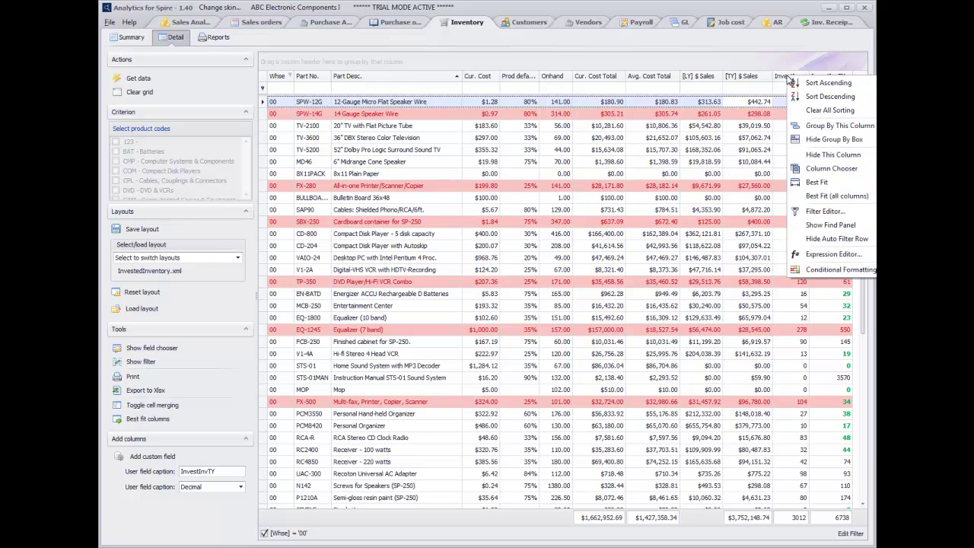
click(814, 259)
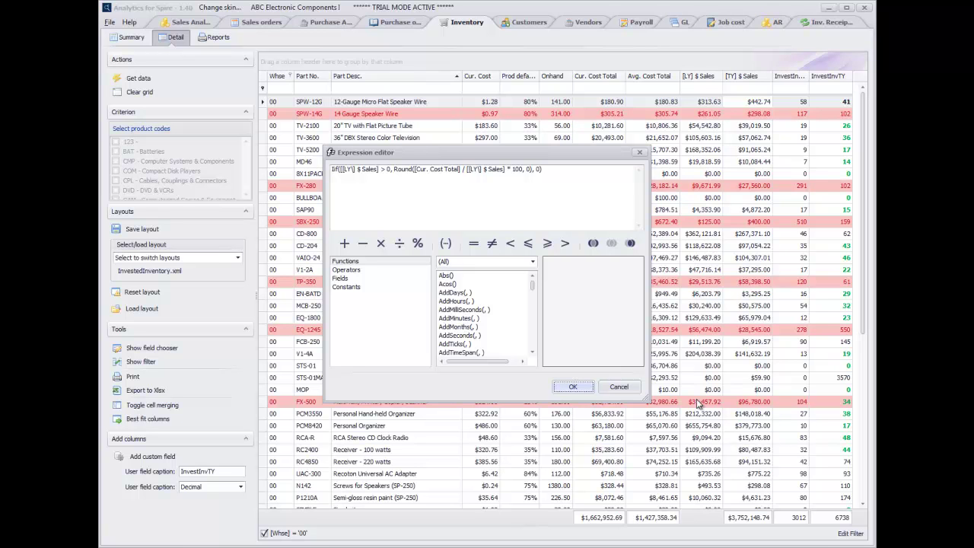
click(574, 388)
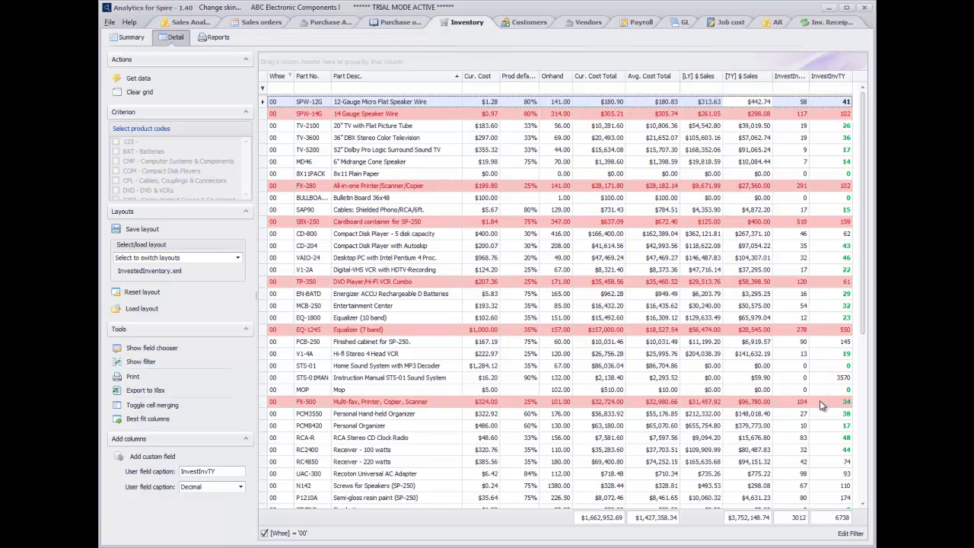
Review the expression behind the InvestInvTY column and leave the expression editor without making changes
right_click(820, 77)
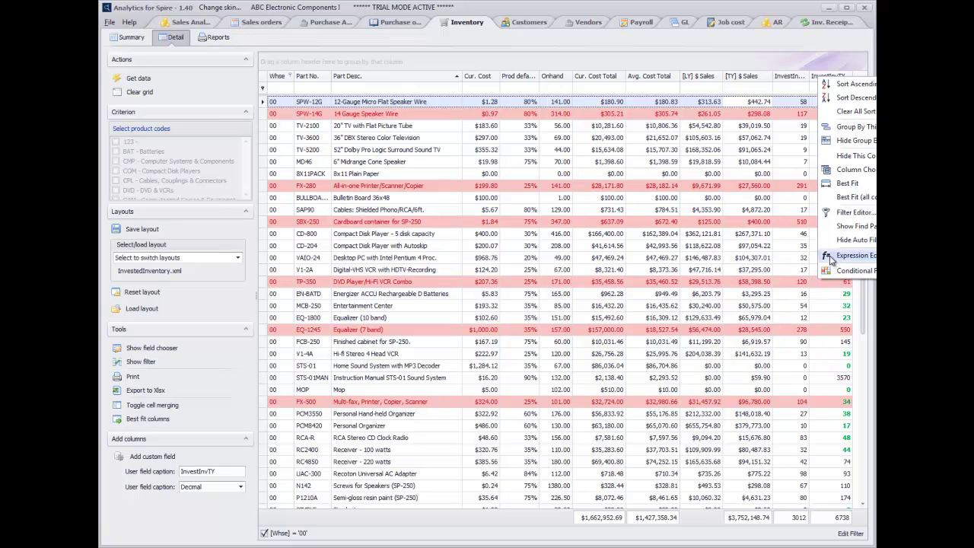
click(829, 257)
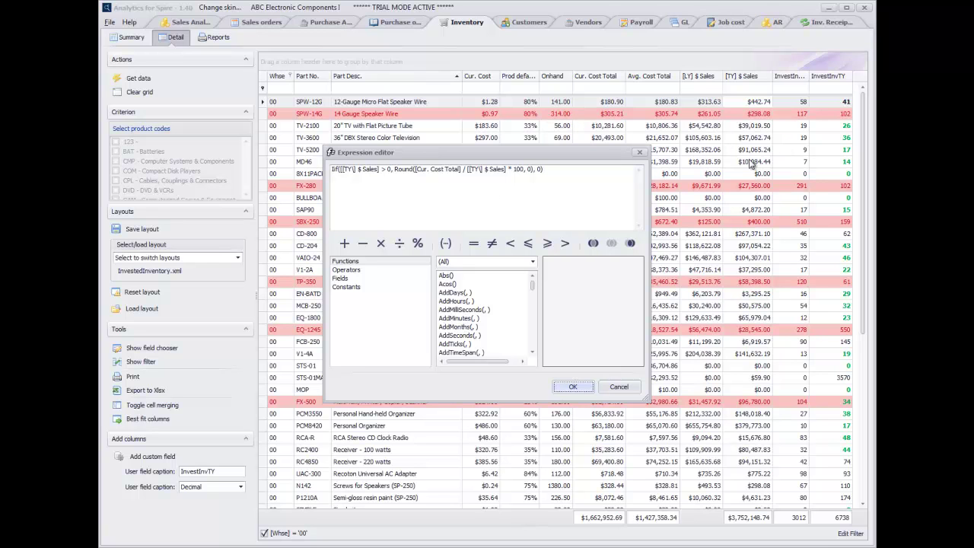
click(616, 388)
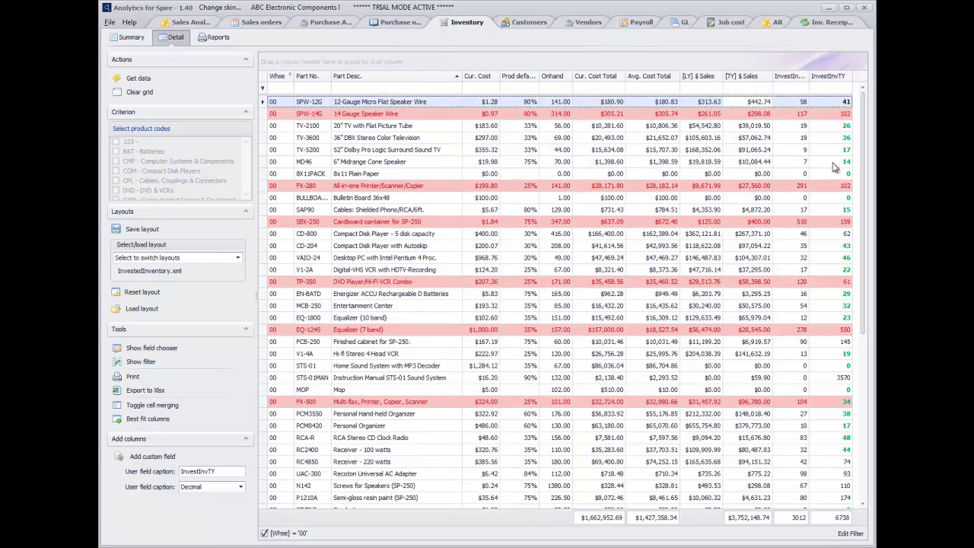
Inspect the conditional formatting rule for the InvestInventory column in the rules manager
right_click(698, 78)
mouse_move(708, 260)
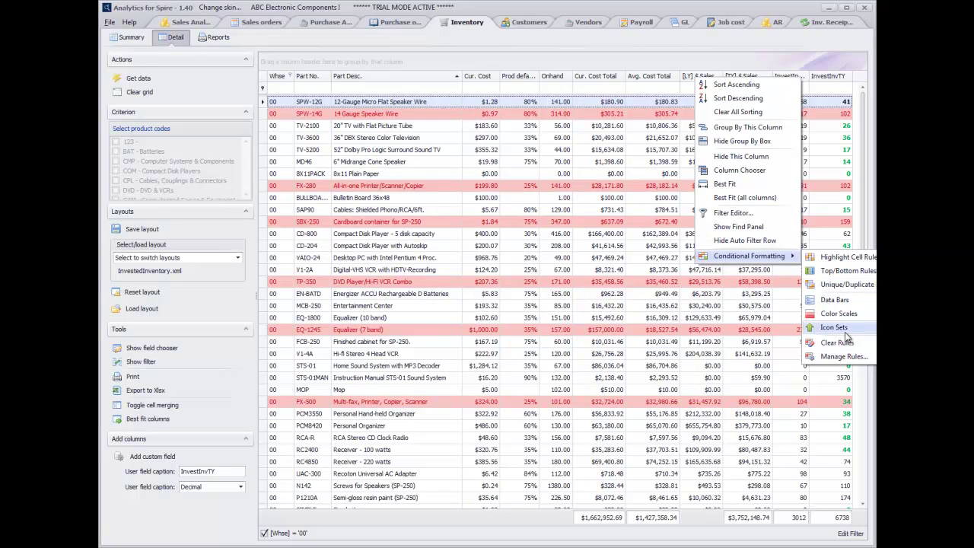
click(843, 356)
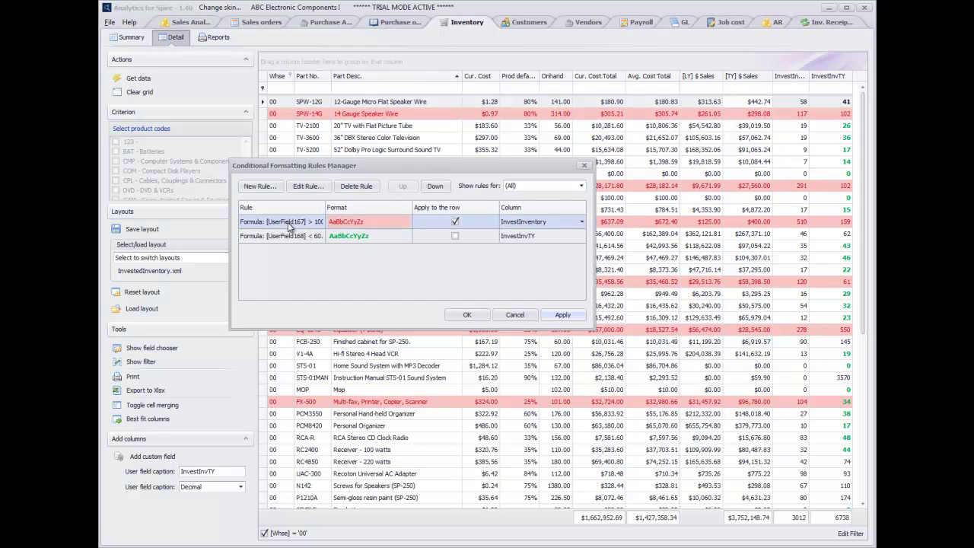
double_click(289, 226)
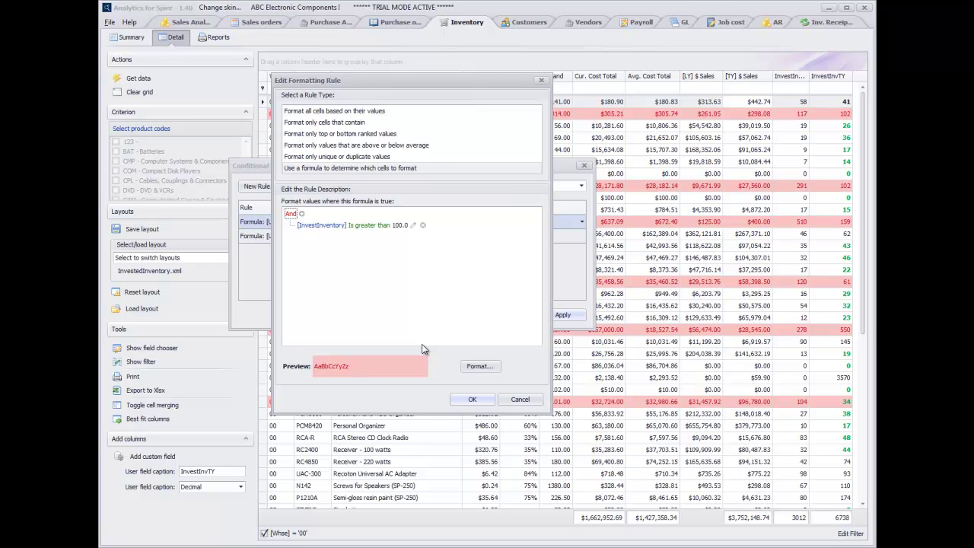
drag(367, 76, 546, 266)
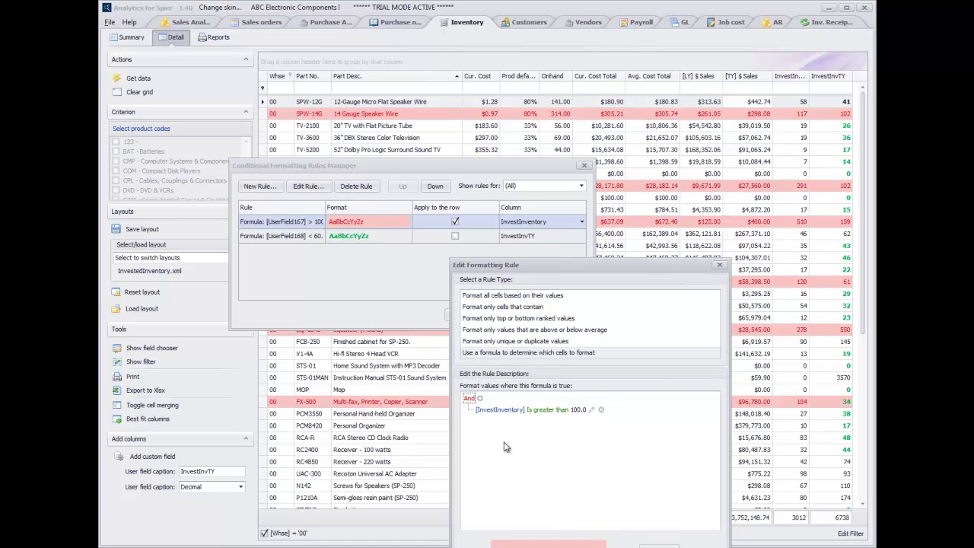
drag(605, 265, 522, 141)
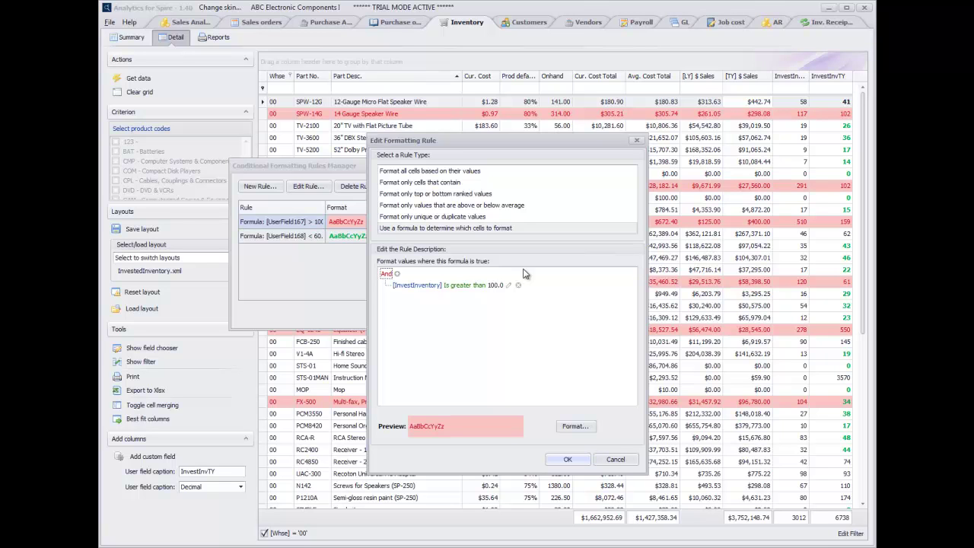
click(568, 458)
Inspect the conditional formatting rule for the InvestInvTY column and close the rules manager
click(351, 237)
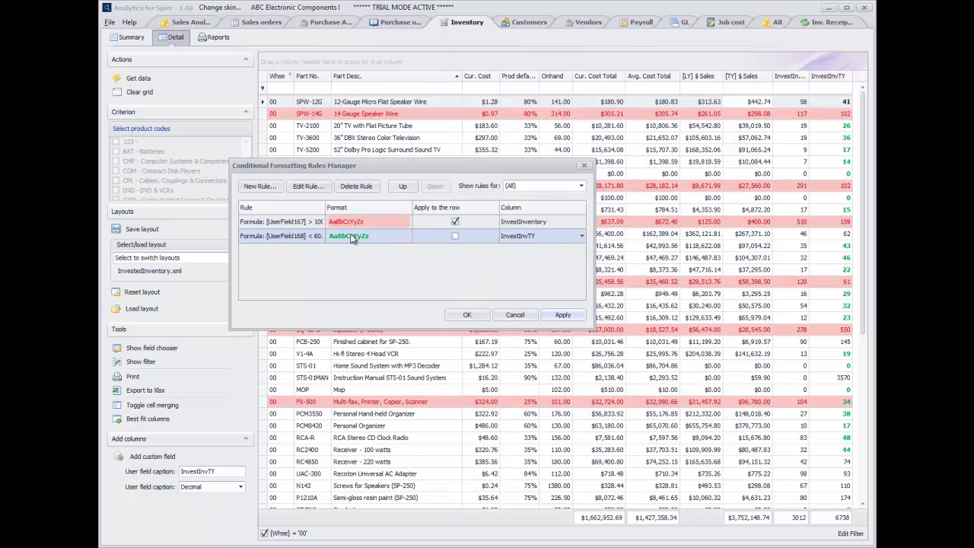
double_click(352, 237)
drag(448, 71, 527, 189)
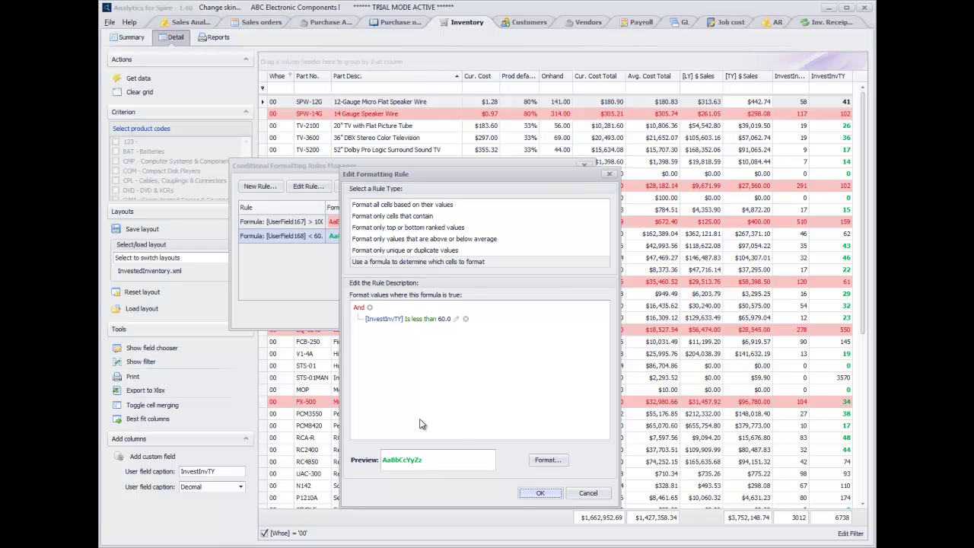
click(534, 493)
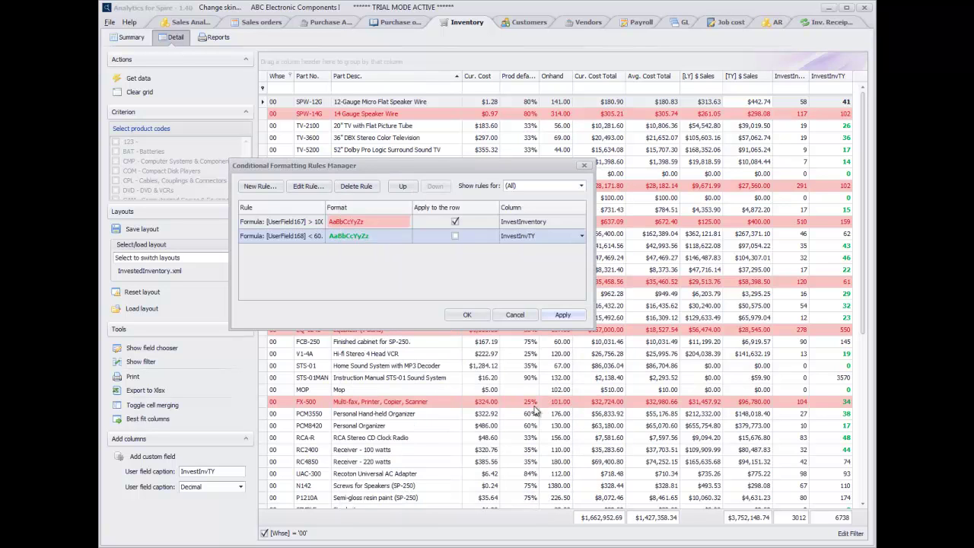
click(471, 314)
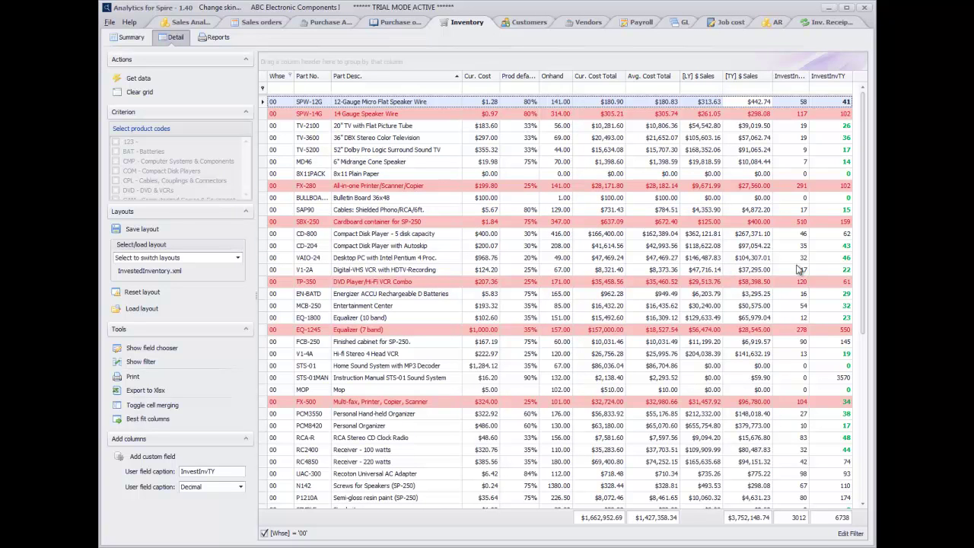
Compare costs, sales and invested-inventory figures for items CD-800, EQ-1245 and FCB-250, and look through the remaining items
click(729, 236)
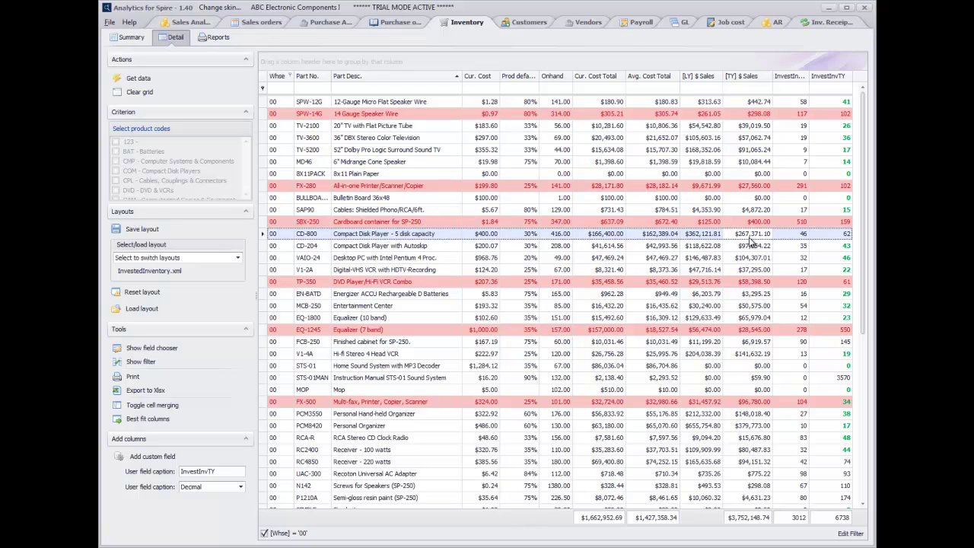
click(674, 332)
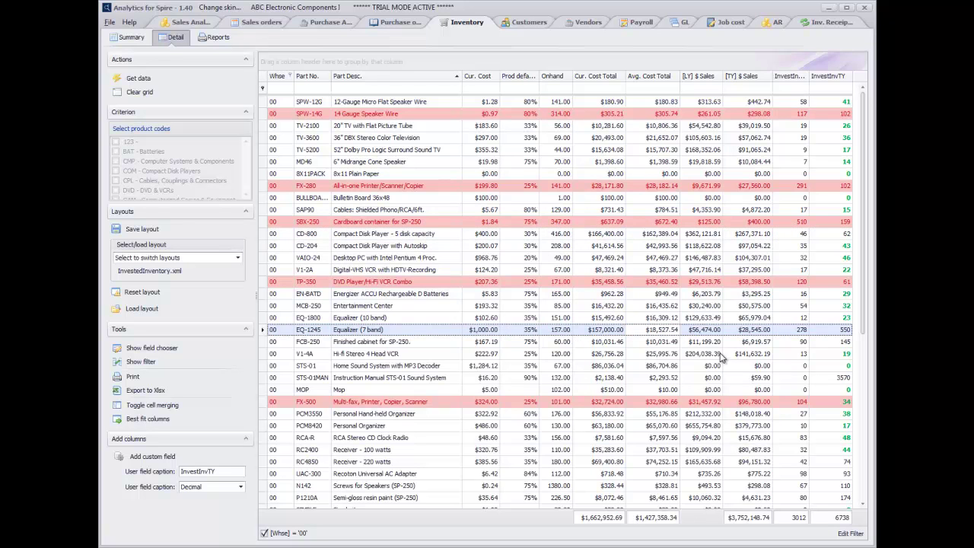
click(716, 343)
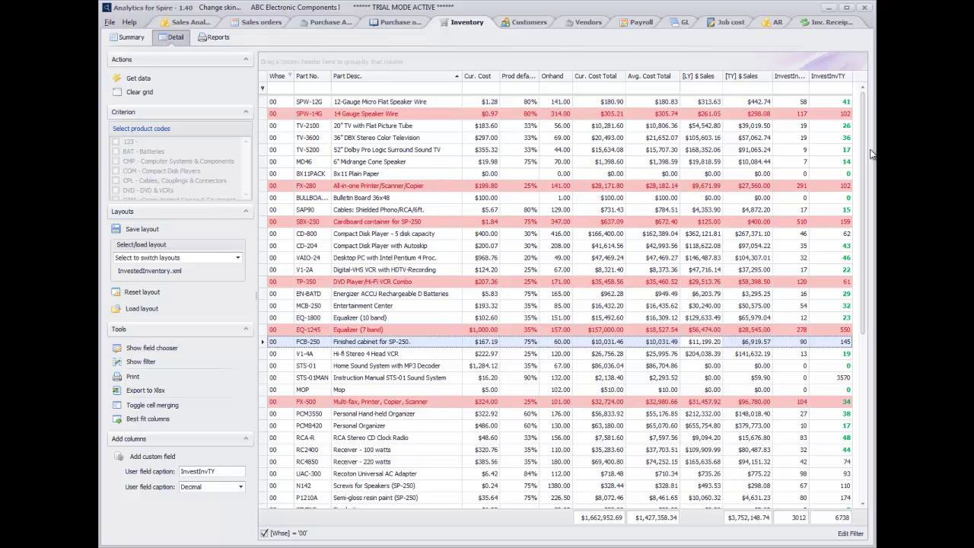
drag(868, 136, 863, 251)
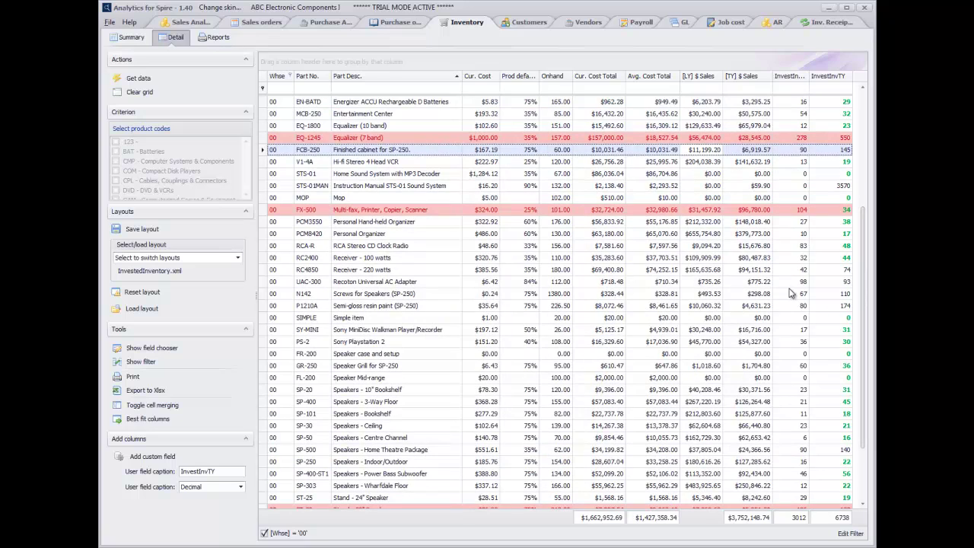
drag(864, 295, 863, 181)
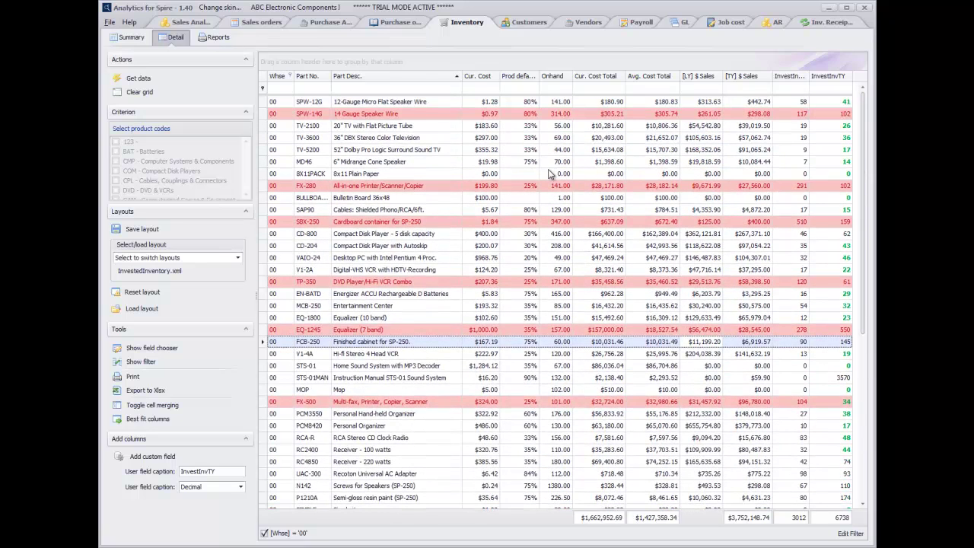